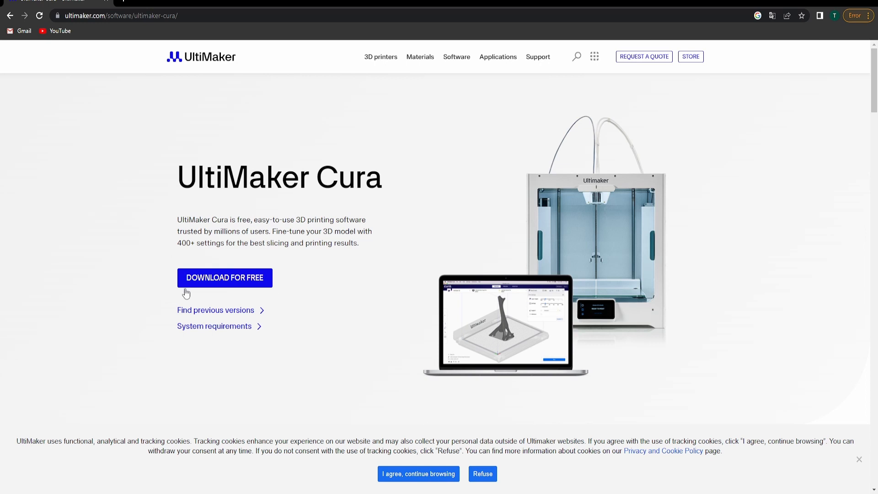
Download the 64-bit Windows version of UltiMaker Cura and accept the licence agreement in its setup wizard
{"action": "left_click", "coordinate": [251, 282]}
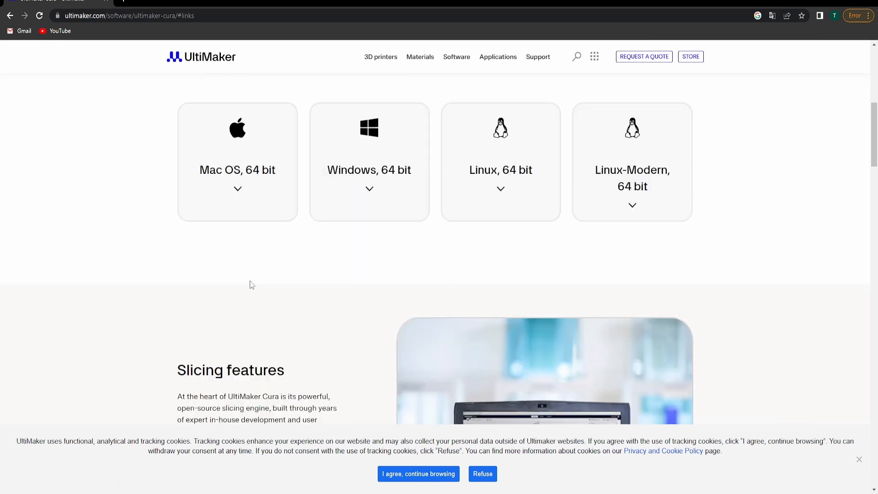
{"action": "left_click", "coordinate": [371, 189]}
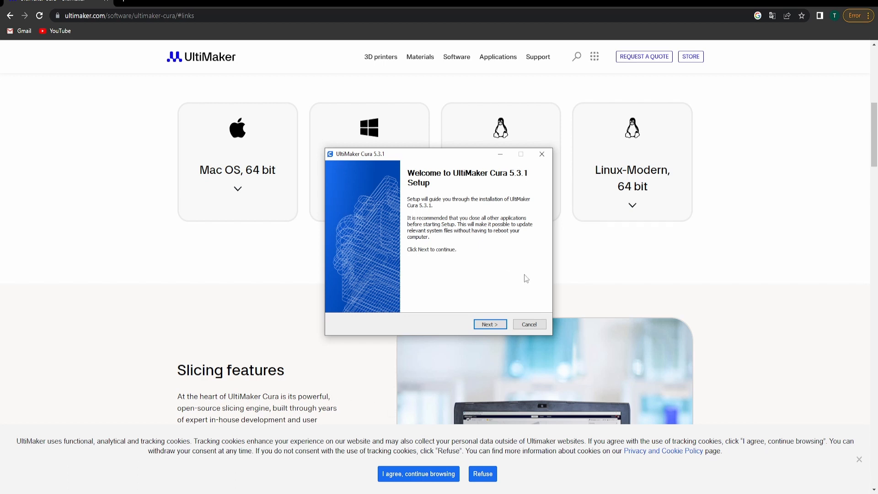
{"action": "left_click", "coordinate": [489, 324]}
{"action": "scroll", "coordinate": [486, 275], "scroll_direction": "down", "scroll_amount": 20}
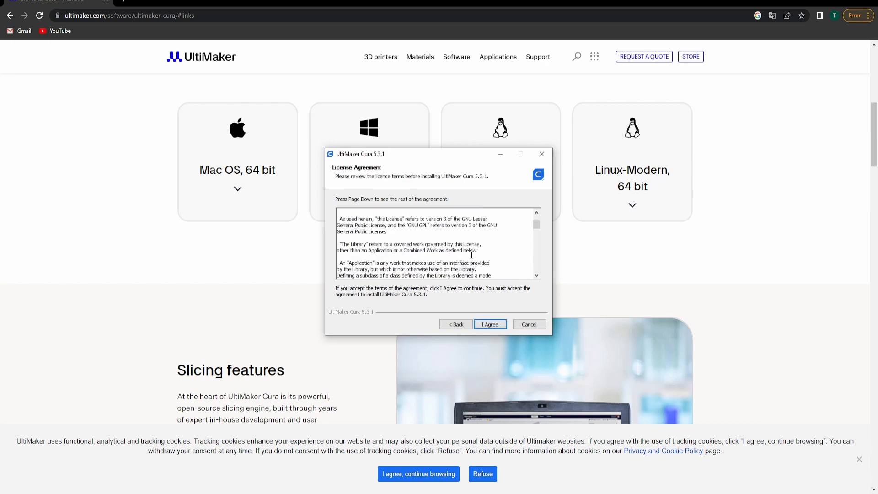
{"action": "left_click", "coordinate": [490, 323]}
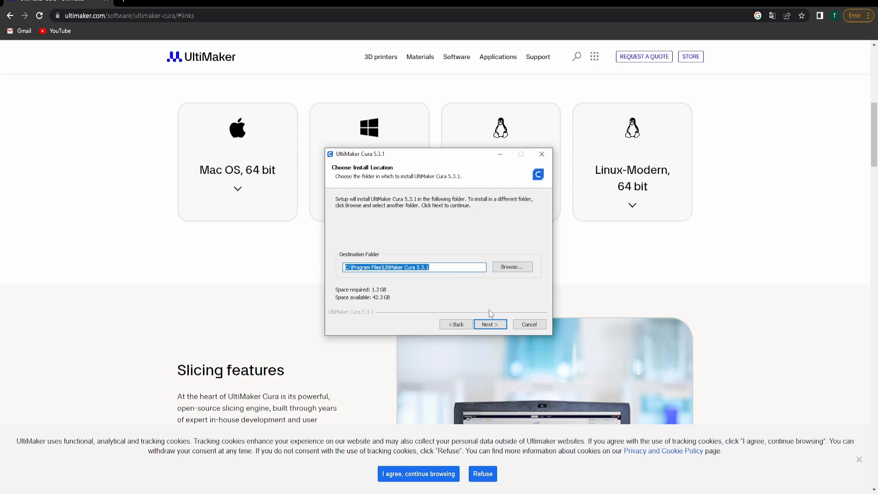
Install UltiMaker Cura 5.3.1 with the default destination and Start Menu folders, and finish setup with the program set to run
{"action": "left_click", "coordinate": [512, 267]}
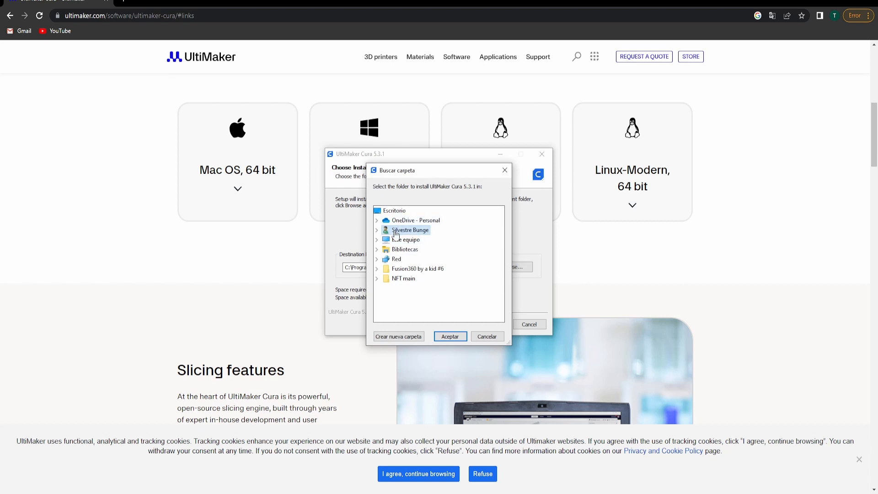
{"action": "left_click", "coordinate": [505, 170]}
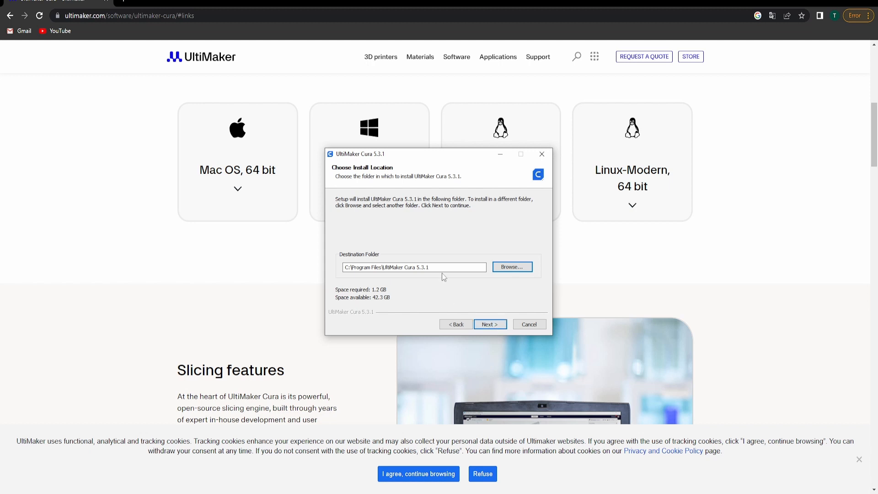
{"action": "left_click", "coordinate": [494, 325]}
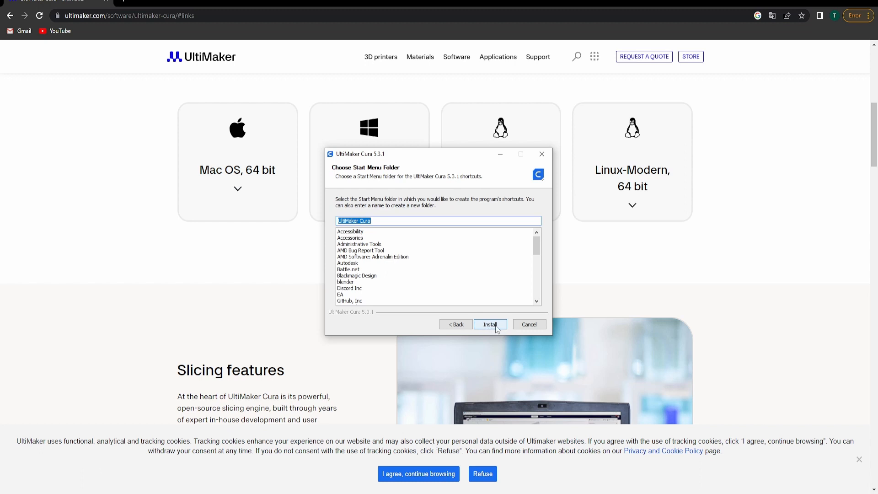
{"action": "left_click", "coordinate": [497, 328]}
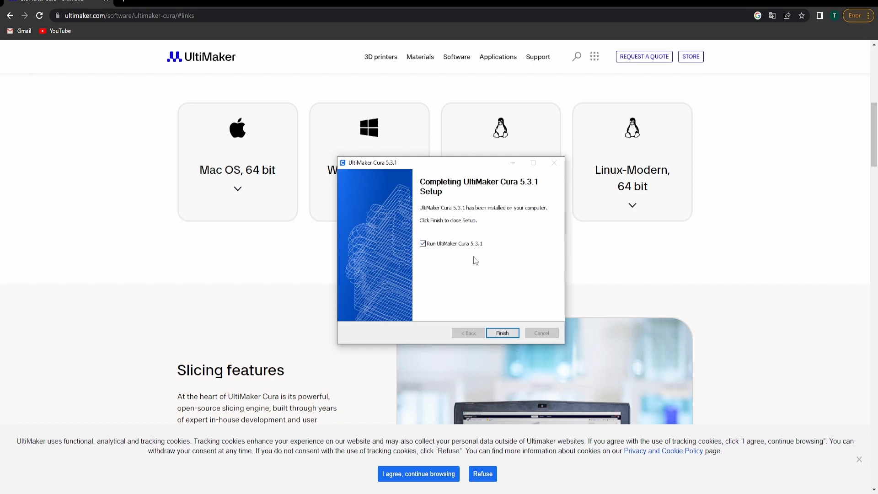
{"action": "left_click", "coordinate": [502, 334]}
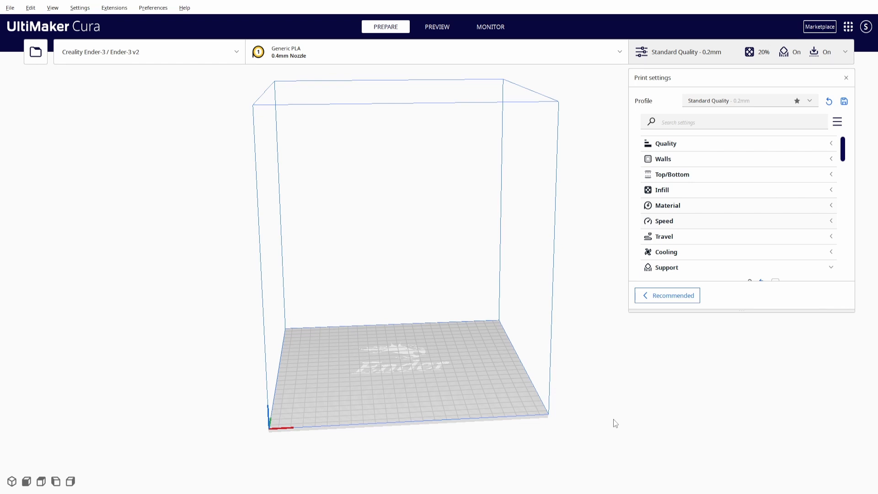
View the signed-in account's options and close them again
{"action": "left_click", "coordinate": [867, 27]}
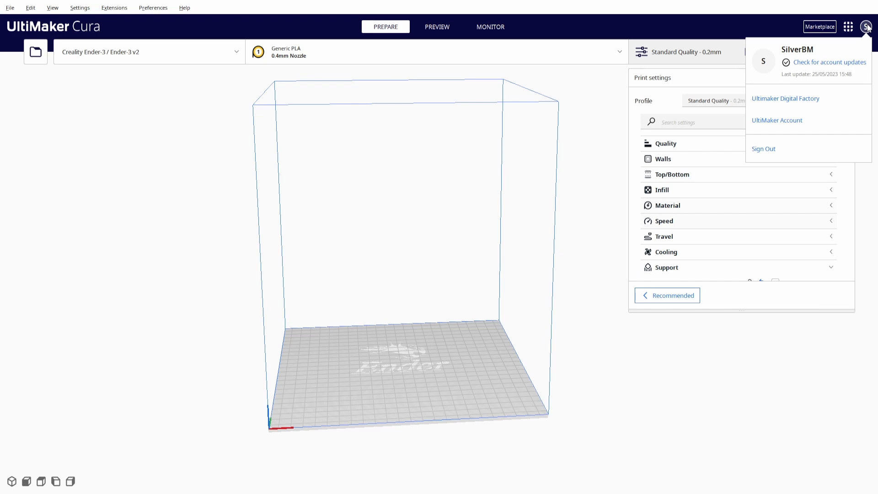
{"action": "left_click", "coordinate": [699, 21]}
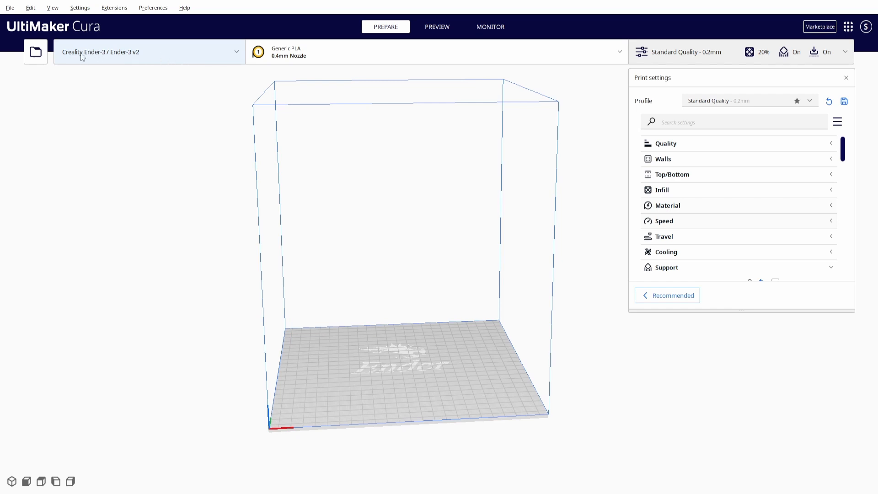
Choose the Creality Ender-3 / Ender-3 v2 as a non-networked, non-UltiMaker printer, and close the dialog without adding it
{"action": "left_click", "coordinate": [202, 51]}
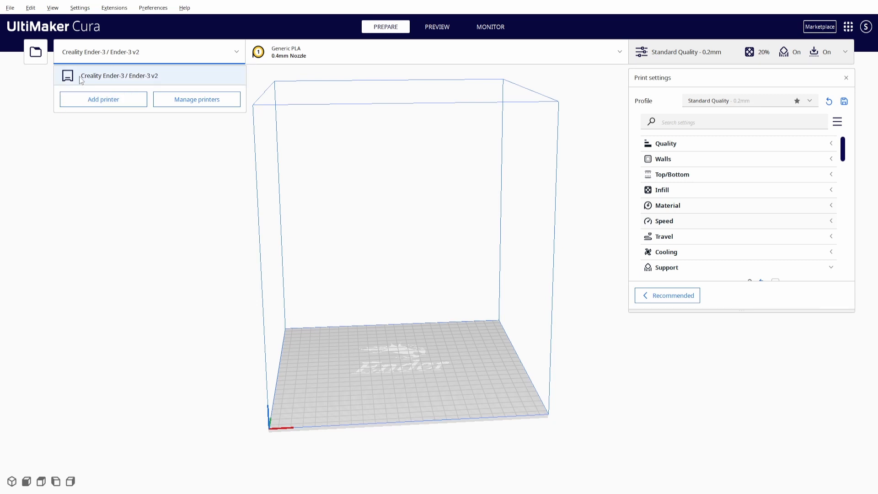
{"action": "left_click", "coordinate": [87, 101]}
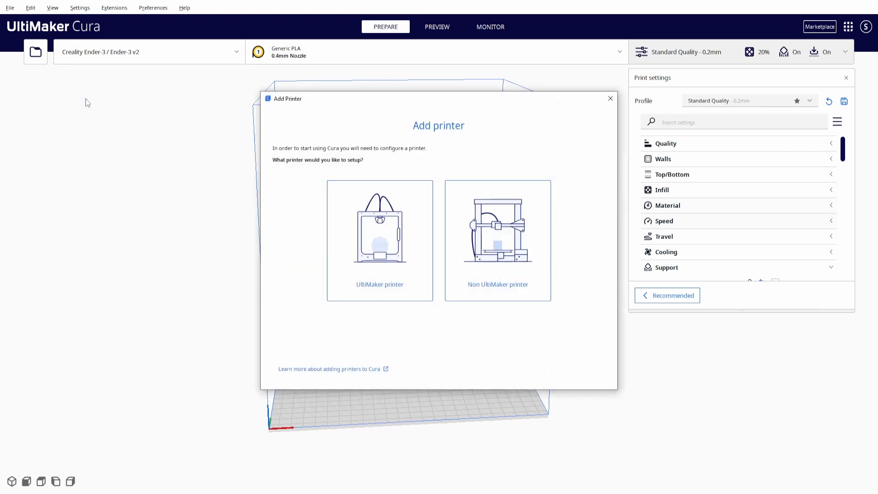
{"action": "left_click", "coordinate": [509, 287]}
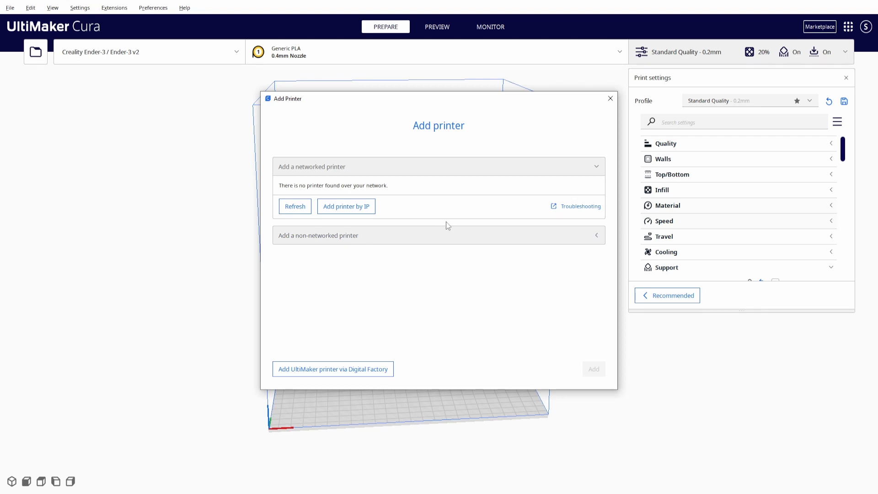
{"action": "left_click", "coordinate": [475, 240]}
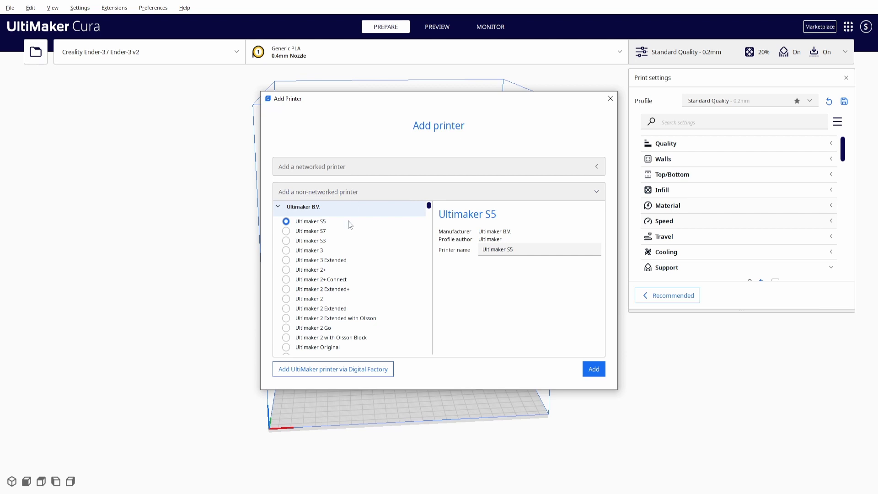
{"action": "scroll", "coordinate": [346, 226], "scroll_direction": "down", "scroll_amount": 8}
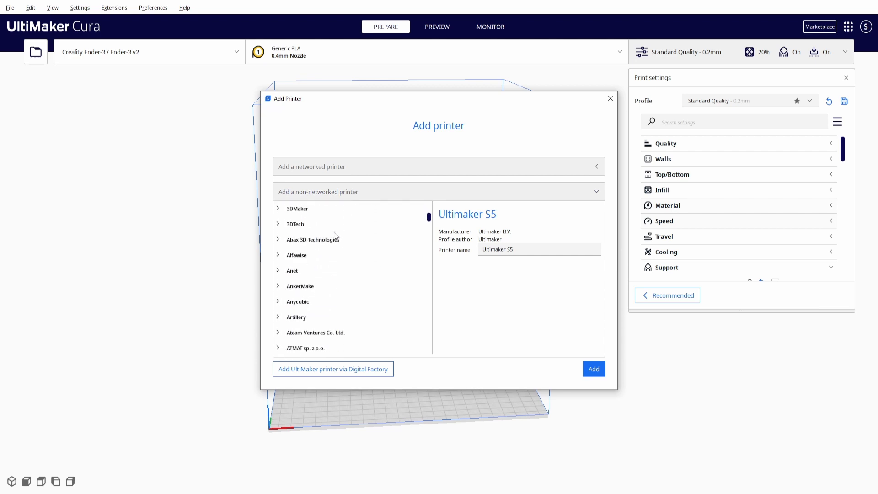
{"action": "scroll", "coordinate": [345, 238], "scroll_direction": "down", "scroll_amount": 3}
{"action": "scroll", "coordinate": [347, 240], "scroll_direction": "down", "scroll_amount": 8}
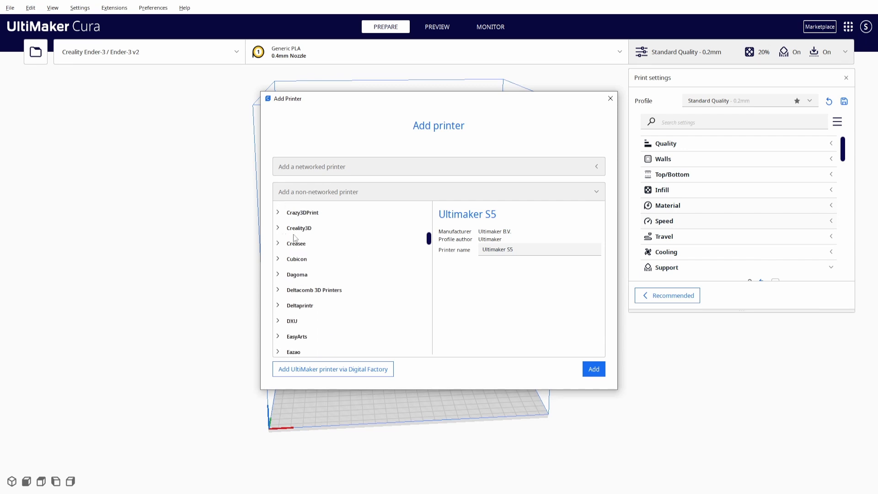
{"action": "left_click", "coordinate": [279, 229]}
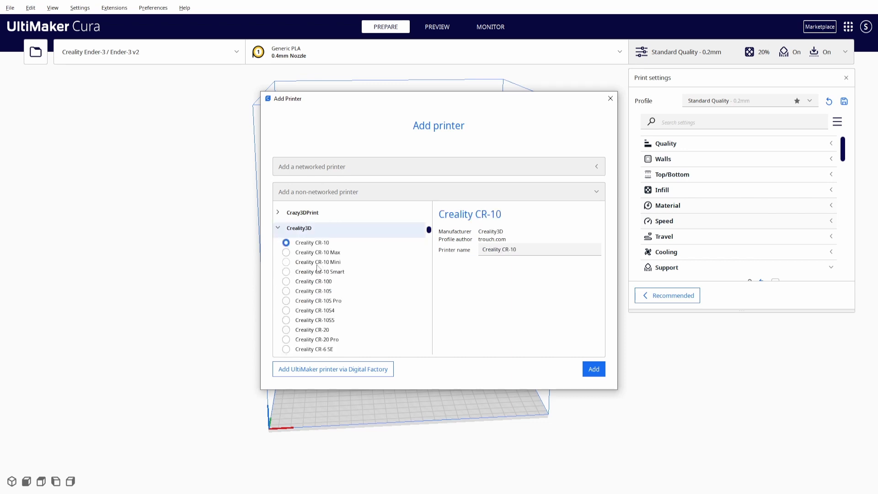
{"action": "scroll", "coordinate": [383, 271], "scroll_direction": "down", "scroll_amount": 5}
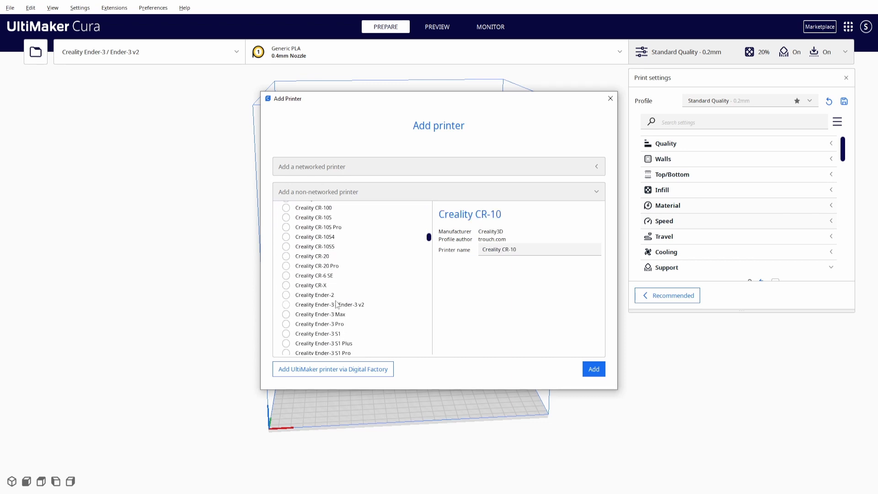
{"action": "left_click", "coordinate": [287, 305]}
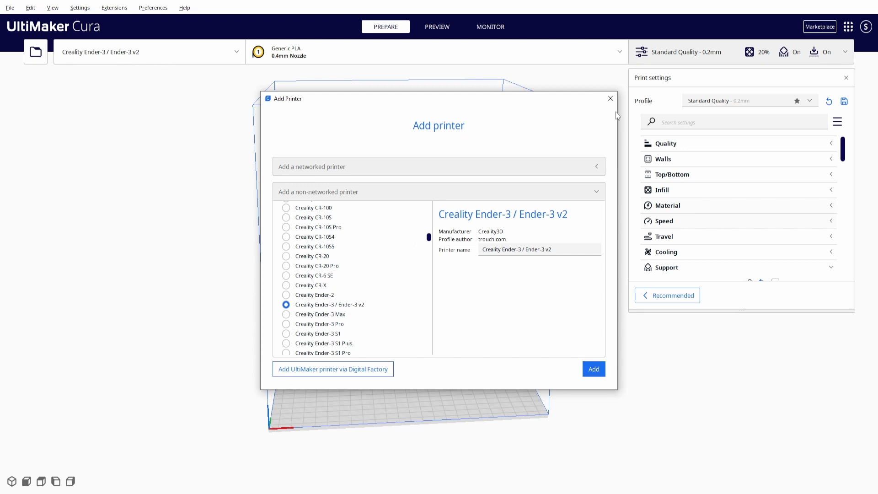
{"action": "left_click", "coordinate": [610, 99]}
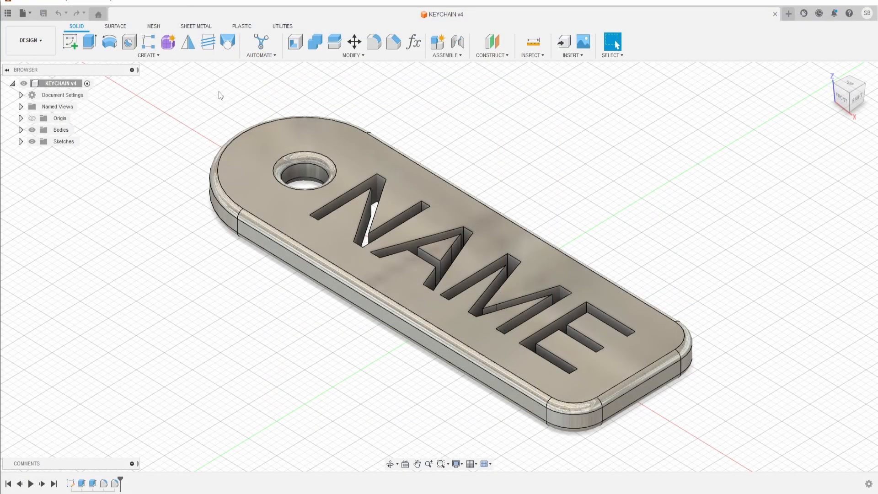
In Fusion 360, start exporting the KEYCHAIN v4 design and set the file type to STL Files (*.stl)
{"action": "left_click_drag", "start_coordinate": [177, 85], "coordinate": [797, 441]}
{"action": "left_click", "coordinate": [797, 441]}
{"action": "left_click", "coordinate": [30, 15]}
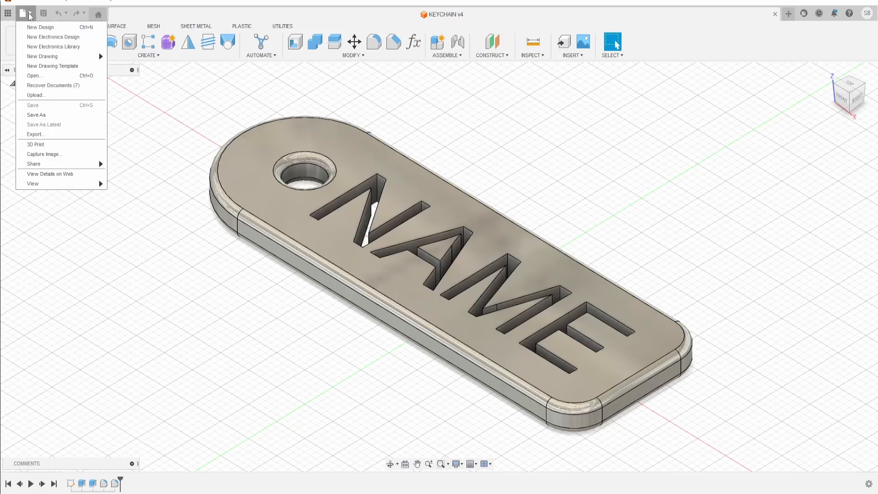
{"action": "left_click", "coordinate": [45, 136]}
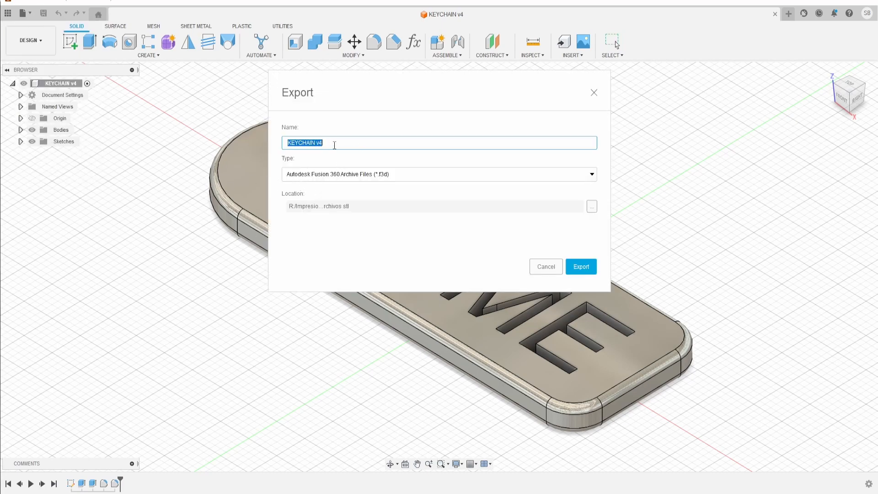
{"action": "left_click", "coordinate": [335, 176]}
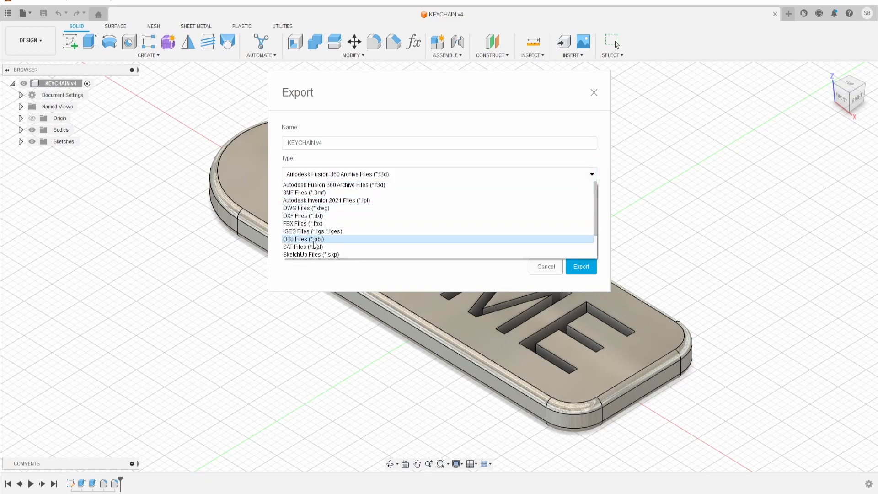
{"action": "scroll", "coordinate": [315, 245], "scroll_direction": "down", "scroll_amount": 2}
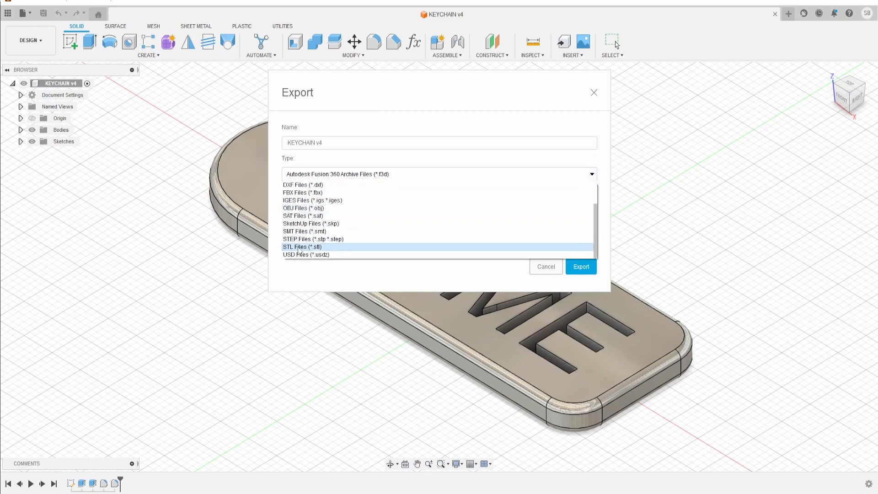
{"action": "left_click", "coordinate": [303, 248]}
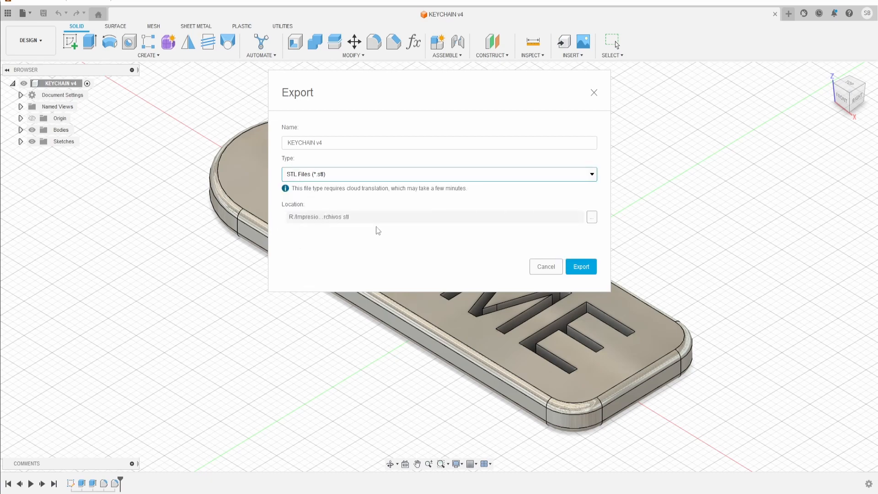
Set the export location to the Impresiones archivos stl folder on drive R and export KEYCHAIN v4
{"action": "left_click", "coordinate": [592, 217]}
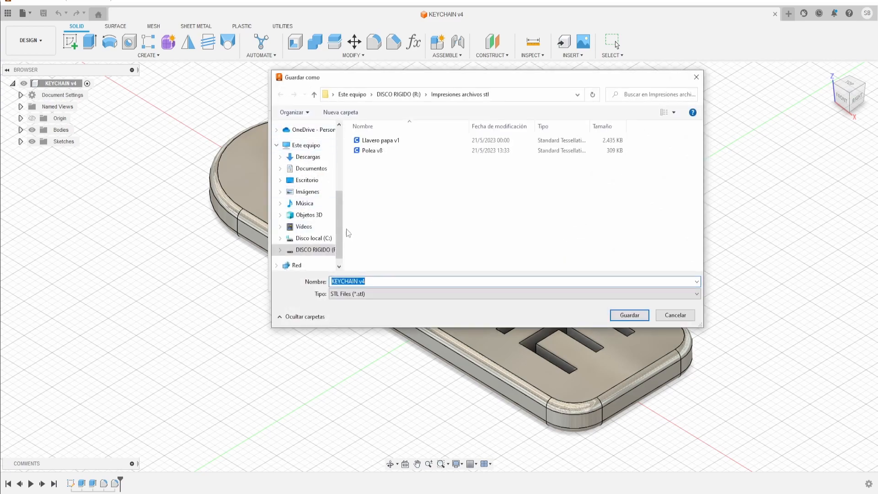
{"action": "left_click", "coordinate": [620, 315]}
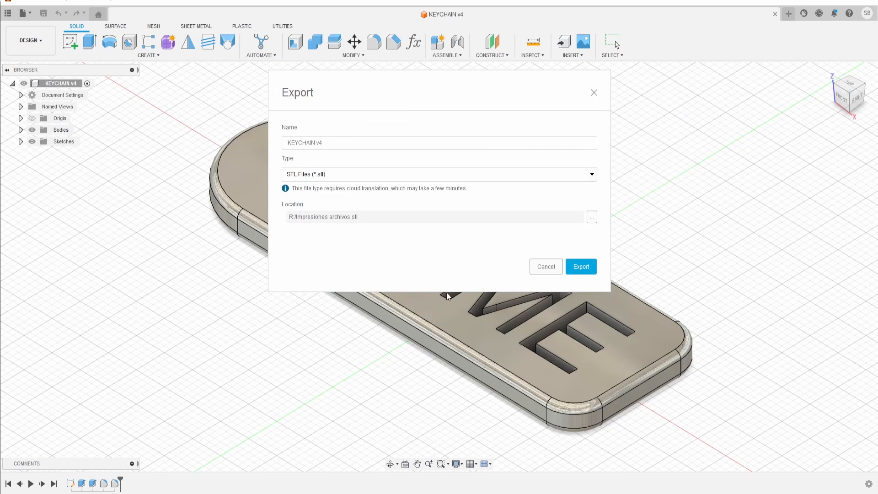
{"action": "left_click", "coordinate": [587, 267]}
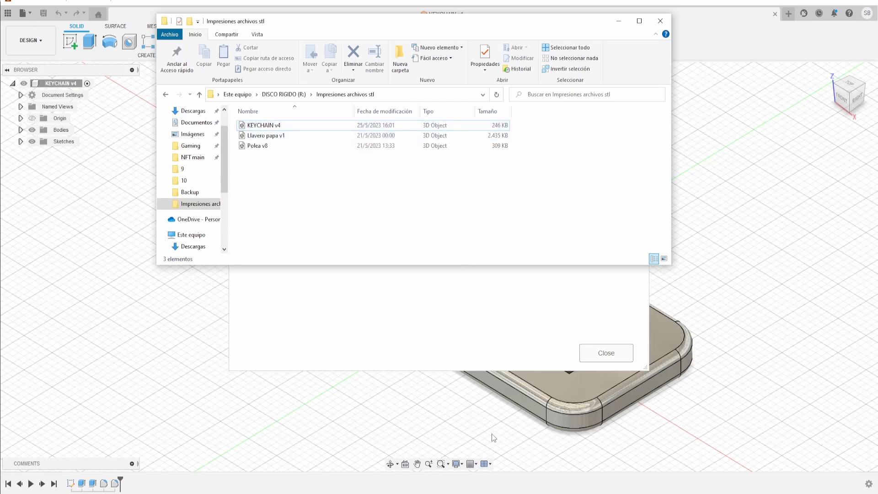
Switch to UltiMaker Cura and load the KEYCHAIN v4 file from the Impresiones archivos stl folder onto the build plate
{"action": "left_click", "coordinate": [480, 464]}
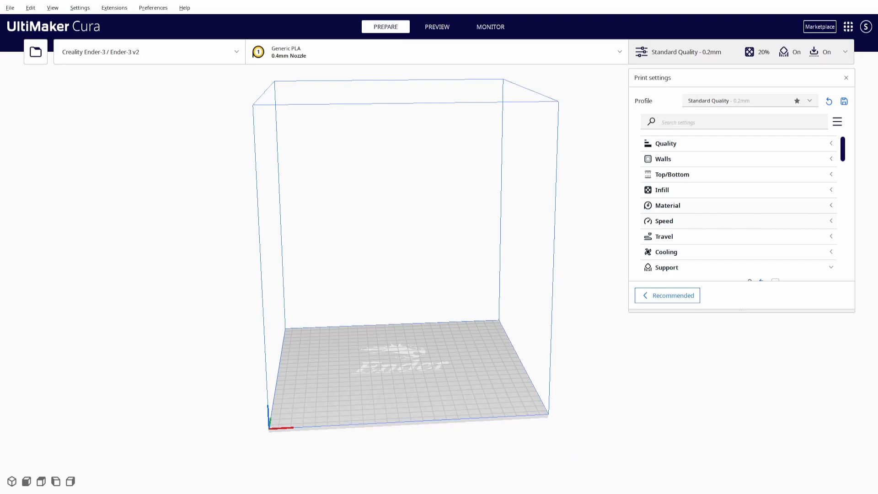
{"action": "key", "text": "alt+Tab"}
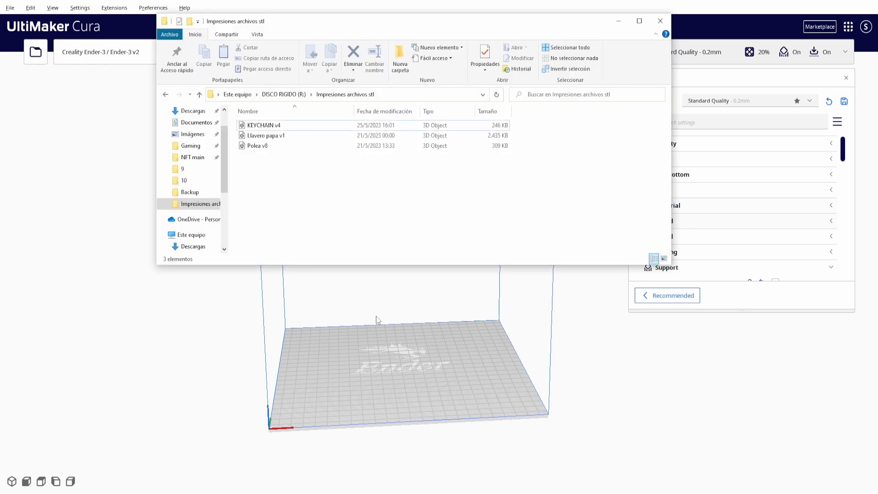
{"action": "left_click_drag", "start_coordinate": [310, 123], "coordinate": [411, 366]}
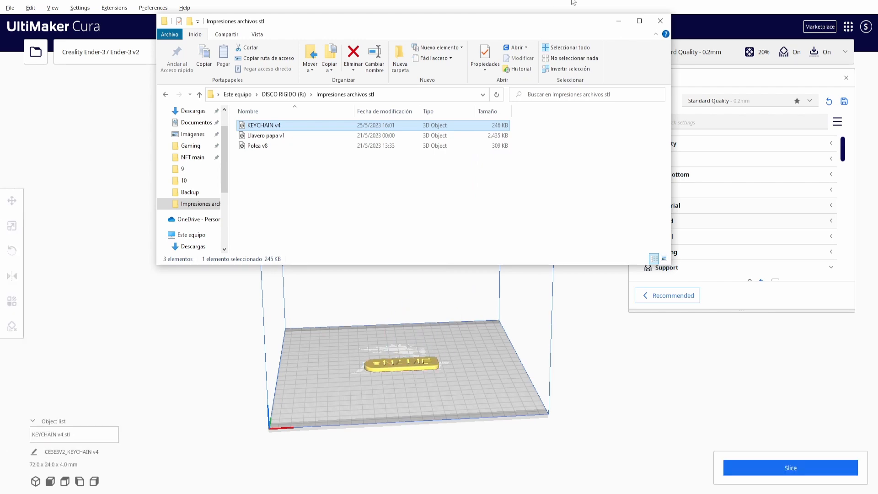
{"action": "left_click", "coordinate": [618, 20]}
{"action": "scroll", "coordinate": [416, 365], "scroll_direction": "up", "scroll_amount": 6}
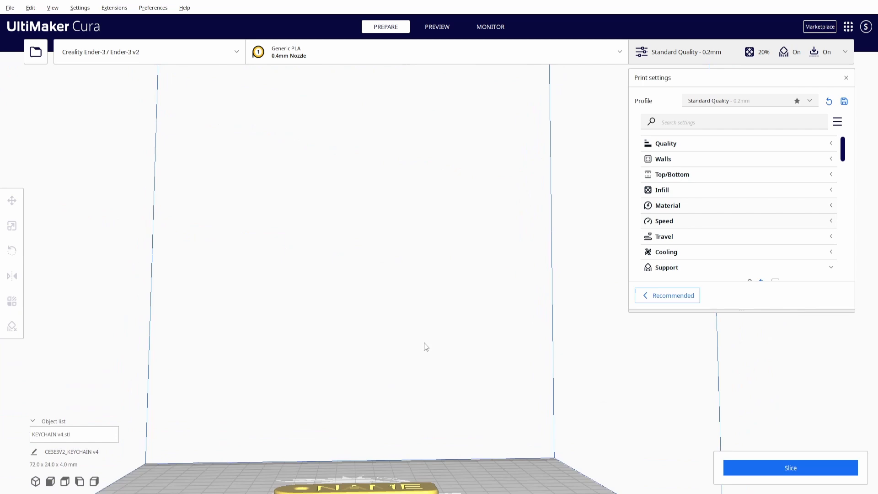
{"action": "right_click_drag", "start_coordinate": [424, 342], "coordinate": [416, 381]}
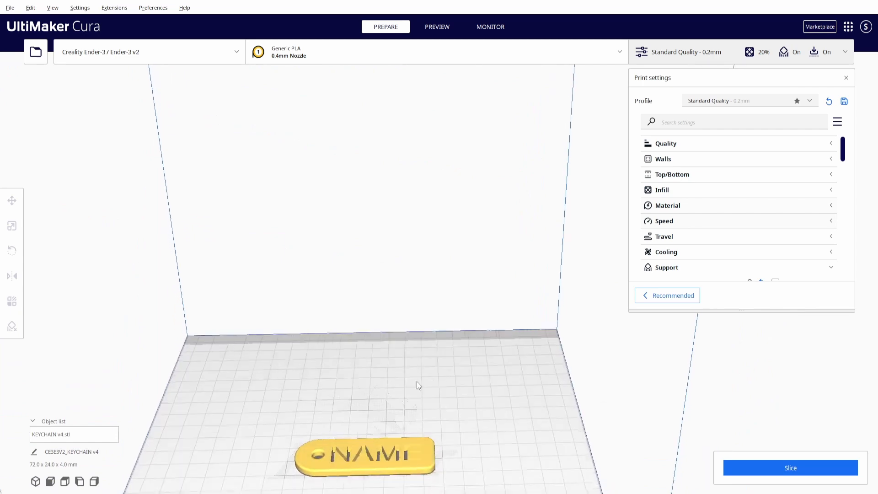
{"action": "middle_click_drag", "start_coordinate": [417, 397], "coordinate": [527, 270]}
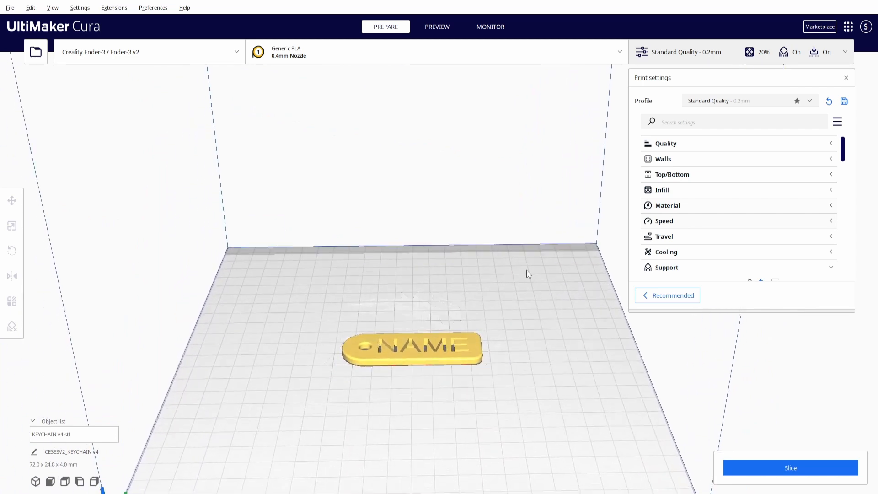
Select the keychain on the build plate and move it slightly along the X axis, to about -1.8 mm
{"action": "middle_click_drag", "start_coordinate": [508, 418], "coordinate": [514, 379]}
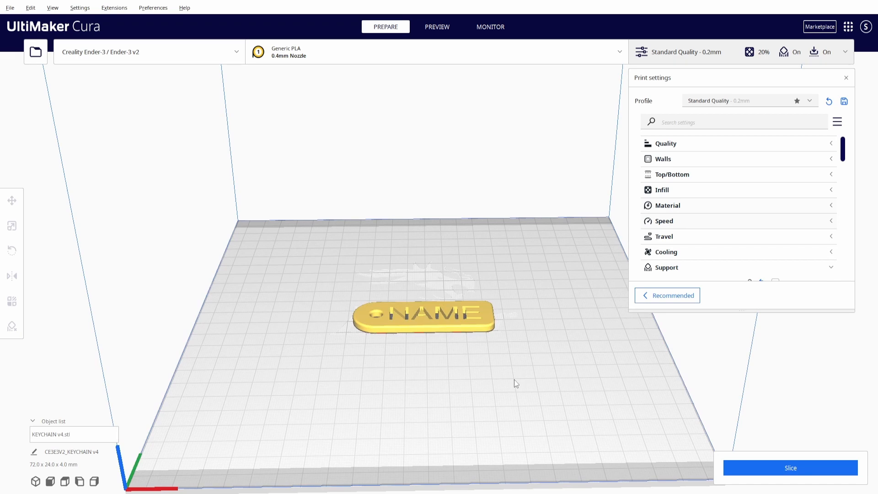
{"action": "left_click", "coordinate": [402, 318]}
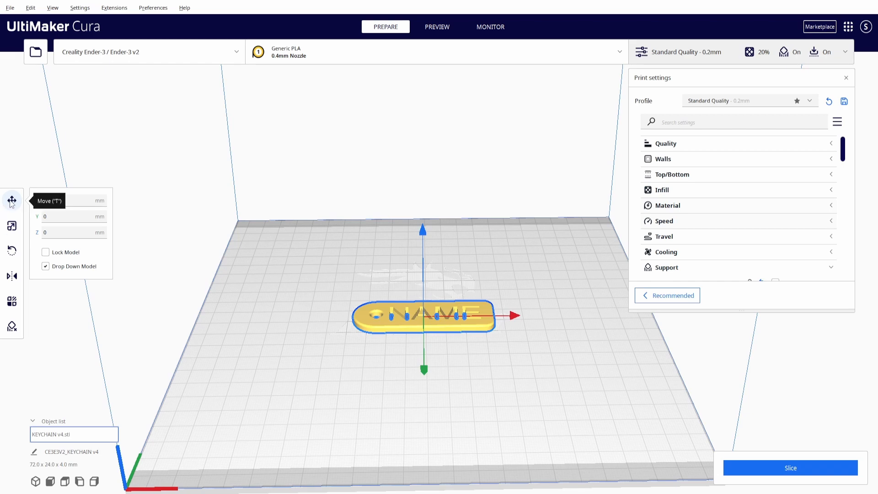
{"action": "left_click", "coordinate": [423, 261]}
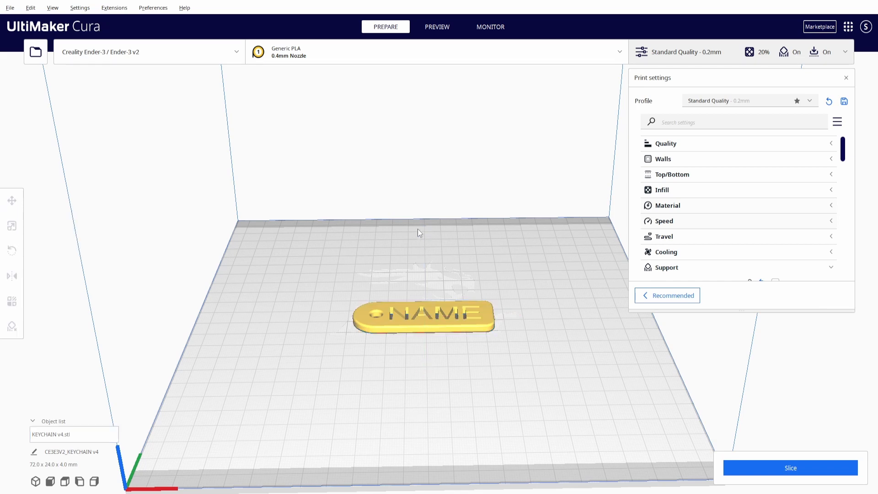
{"action": "left_click", "coordinate": [449, 310]}
{"action": "mouse_move", "coordinate": [511, 315]}
{"action": "left_mouse_down"}
{"action": "mouse_move", "coordinate": [519, 321]}
{"action": "mouse_move", "coordinate": [471, 319]}
{"action": "mouse_move", "coordinate": [594, 315]}
{"action": "mouse_move", "coordinate": [513, 324]}
{"action": "left_mouse_up"}
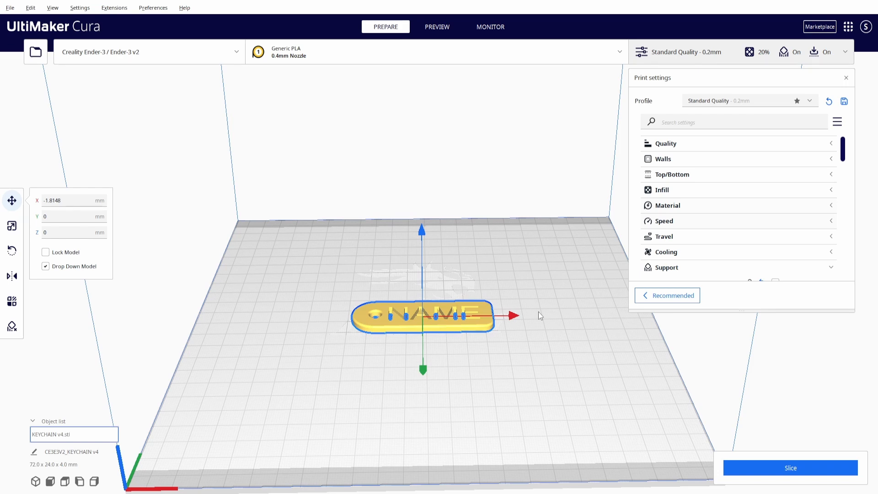
Rotate the keychain about its long axis with snap rotation, leaving the lettering face up and the model tilted to about 9.6 mm tall
{"action": "left_click", "coordinate": [12, 253]}
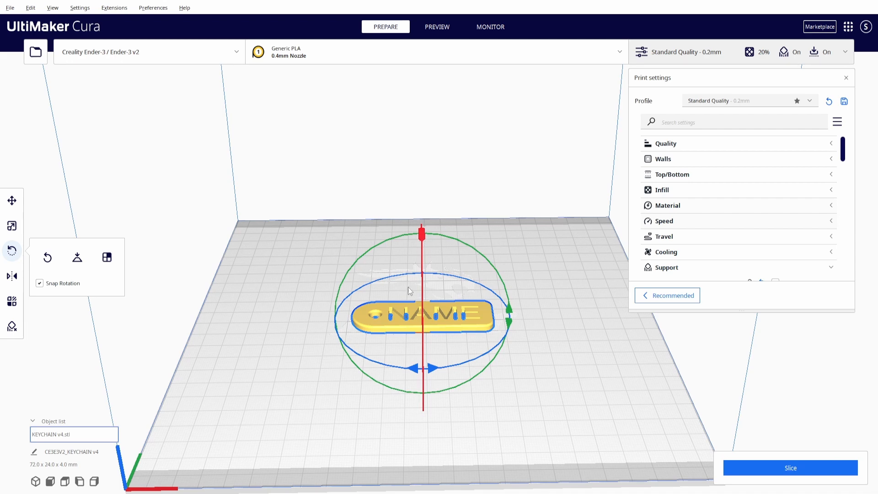
{"action": "left_click_drag", "start_coordinate": [417, 366], "coordinate": [390, 373]}
{"action": "left_click_drag", "start_coordinate": [424, 242], "coordinate": [421, 263]}
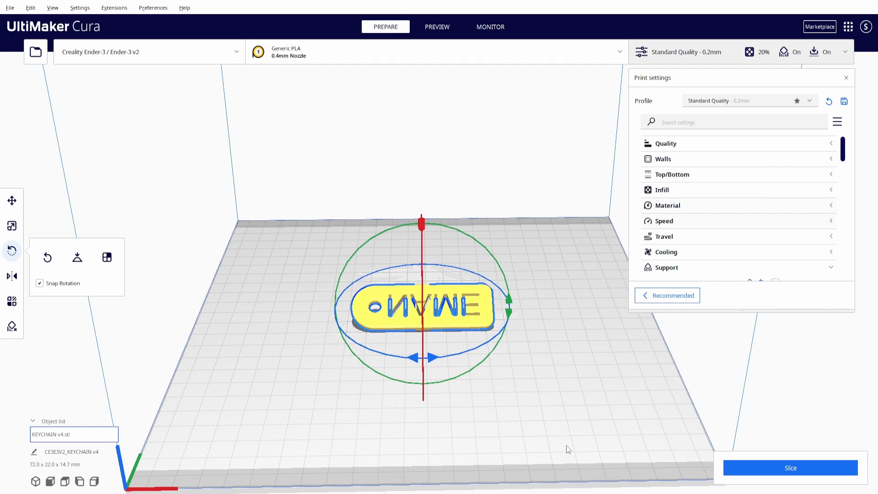
{"action": "middle_click_drag", "start_coordinate": [560, 409], "coordinate": [549, 415]}
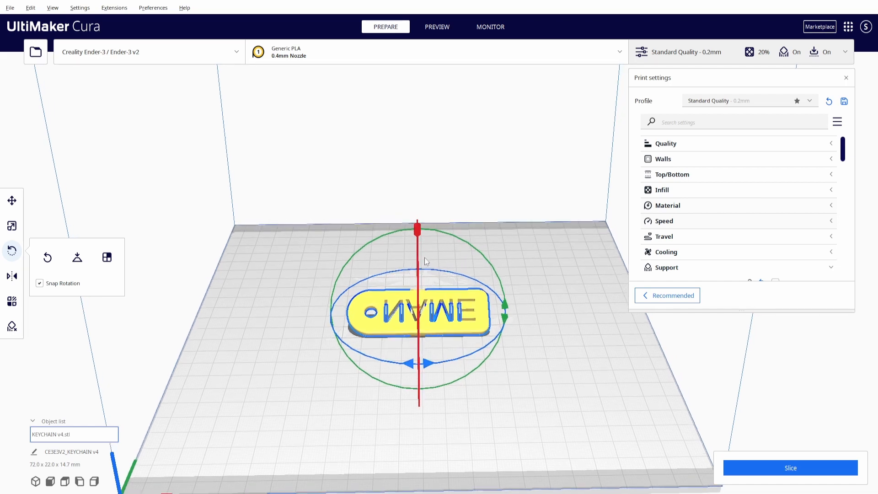
{"action": "left_click_drag", "start_coordinate": [418, 231], "coordinate": [420, 380]}
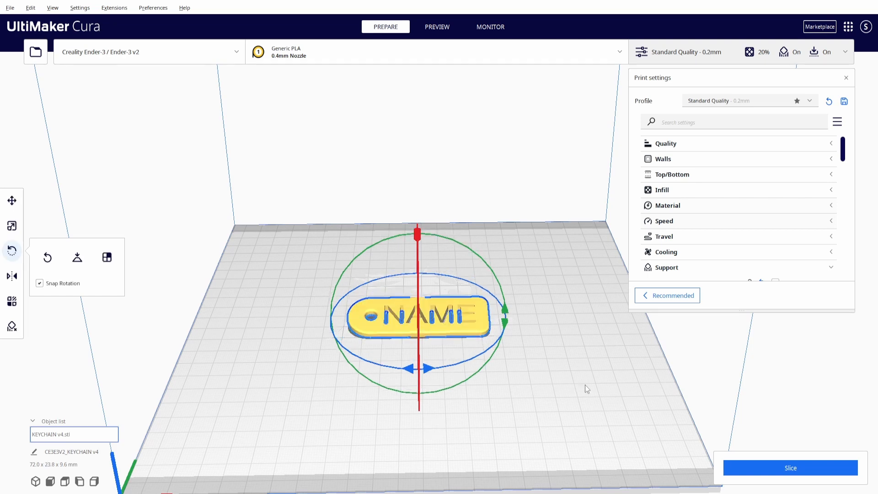
Review the available print profiles and look through the Quality, Material and Support settings
{"action": "left_click", "coordinate": [752, 106]}
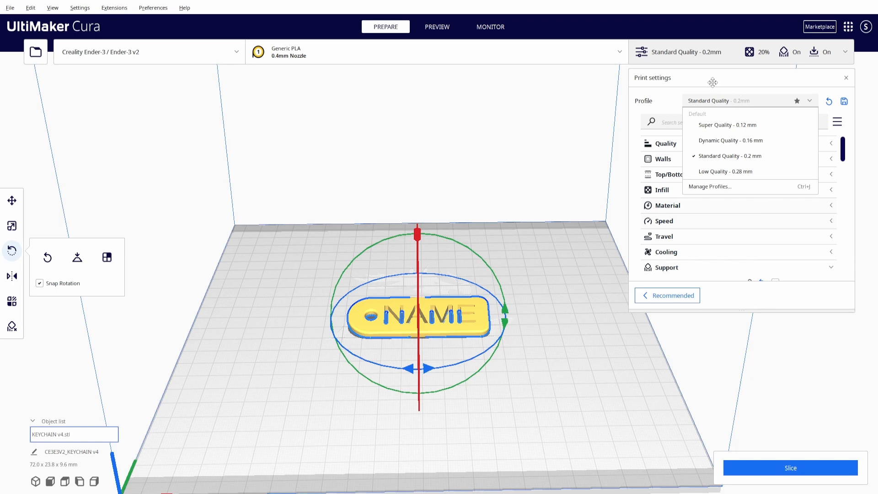
{"action": "left_click", "coordinate": [665, 145]}
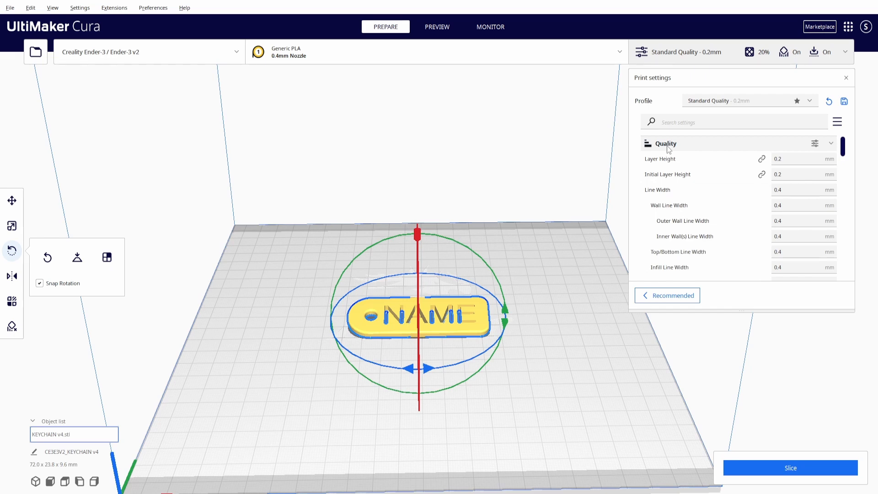
{"action": "left_click", "coordinate": [668, 146]}
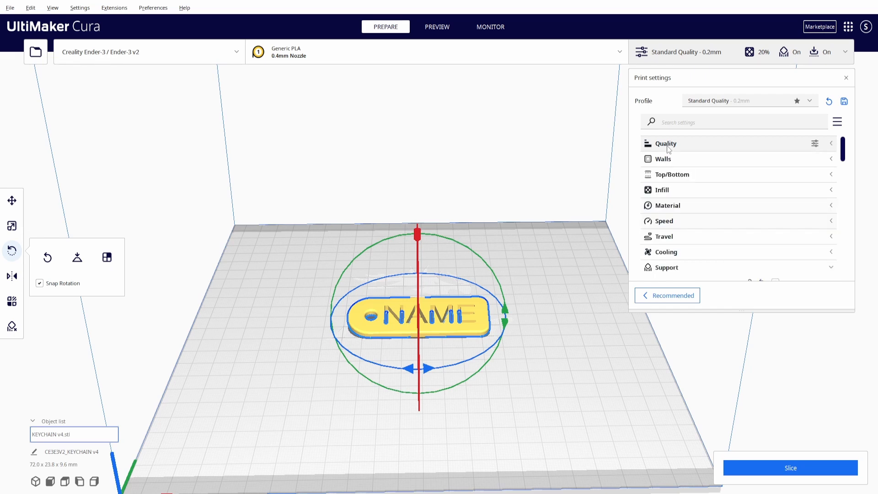
{"action": "left_click", "coordinate": [763, 98]}
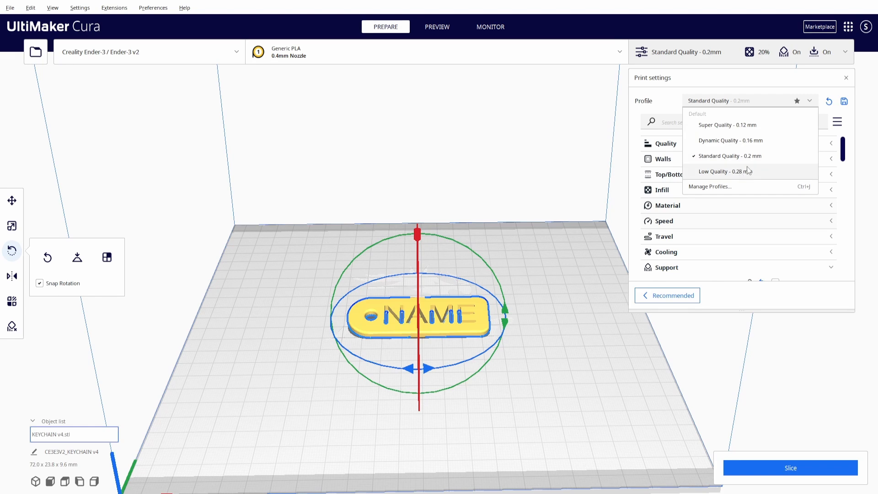
{"action": "left_click", "coordinate": [698, 206]}
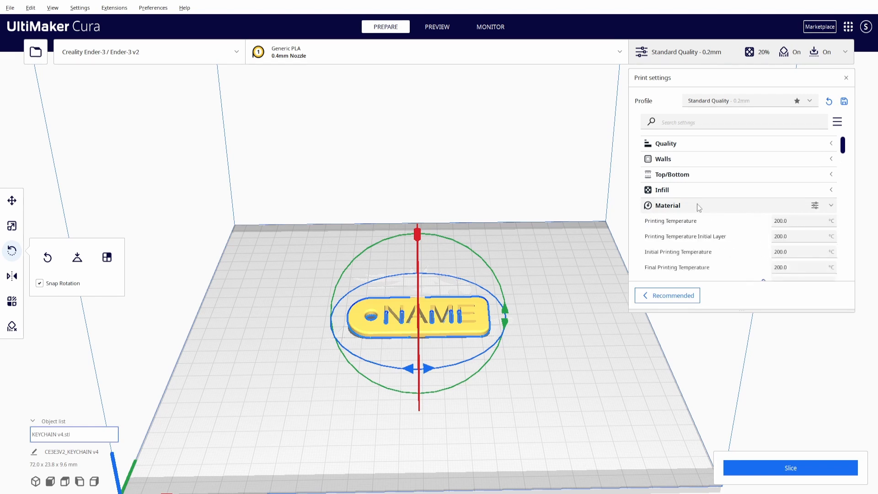
{"action": "left_click", "coordinate": [698, 206]}
{"action": "scroll", "coordinate": [700, 207], "scroll_direction": "down", "scroll_amount": 2}
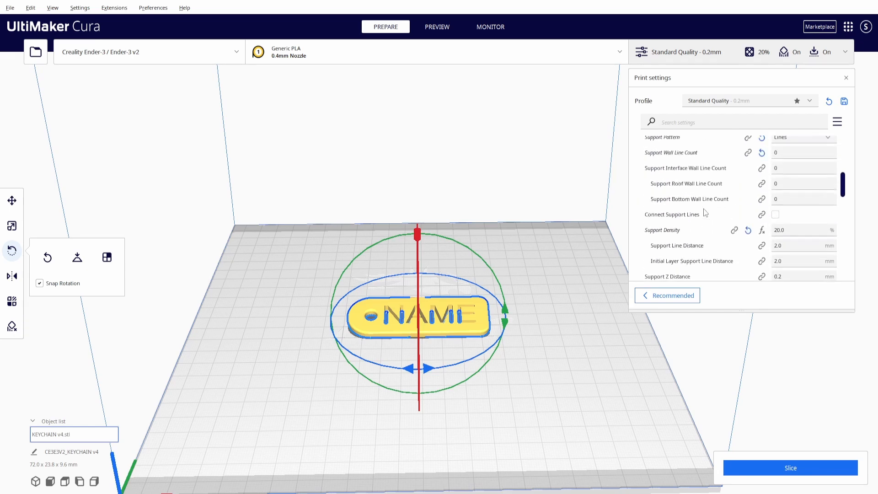
{"action": "scroll", "coordinate": [706, 212], "scroll_direction": "up", "scroll_amount": 1}
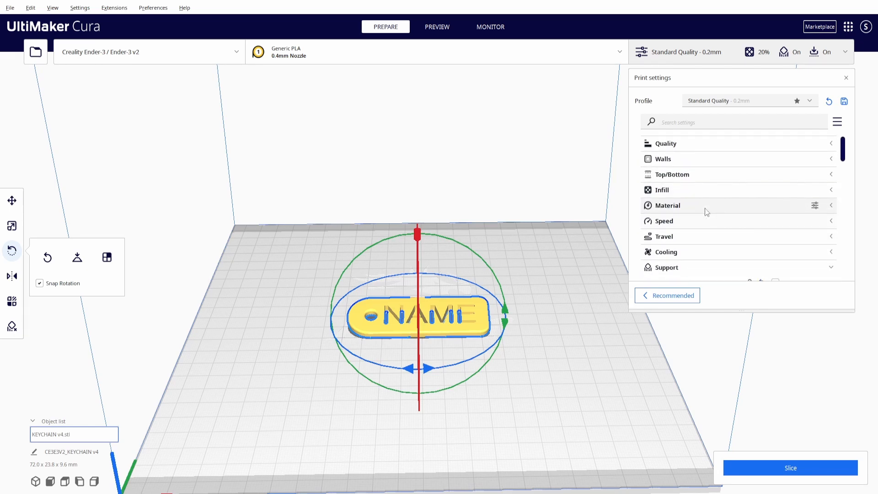
Switch the print profile to Low Quality - 0.28 mm and keep the customized settings
{"action": "left_click", "coordinate": [766, 102]}
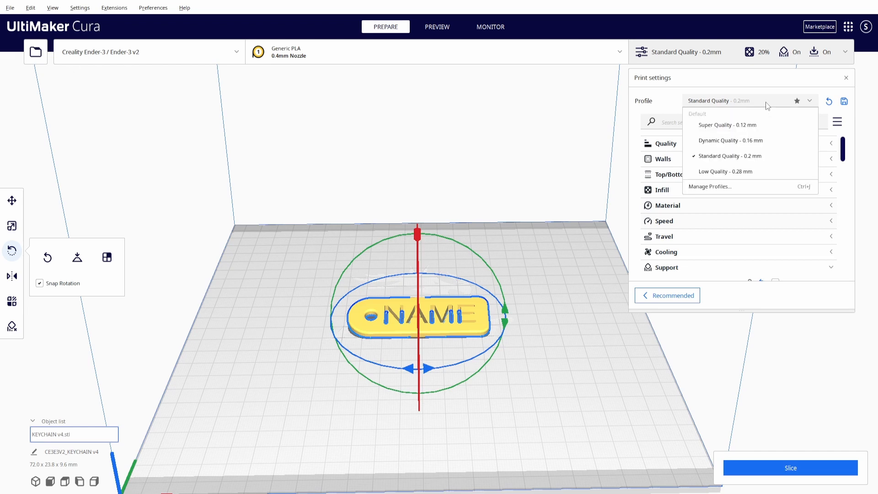
{"action": "left_click", "coordinate": [745, 171]}
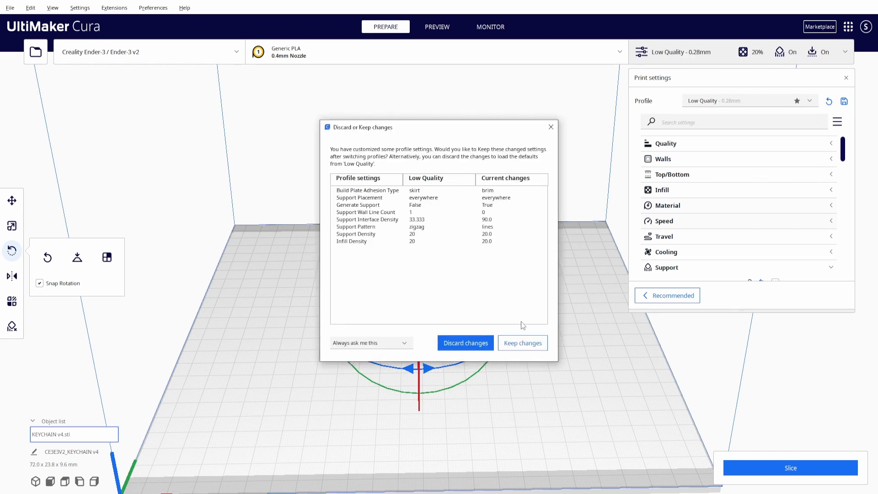
{"action": "left_click", "coordinate": [528, 343]}
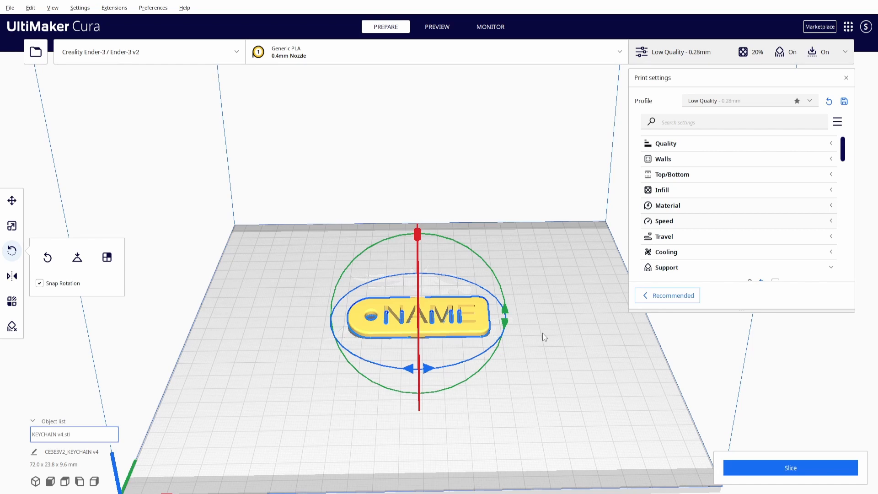
Slice the keychain and save the G-code to Removable Drive (D:), ejecting the drive when done
{"action": "left_click", "coordinate": [758, 467]}
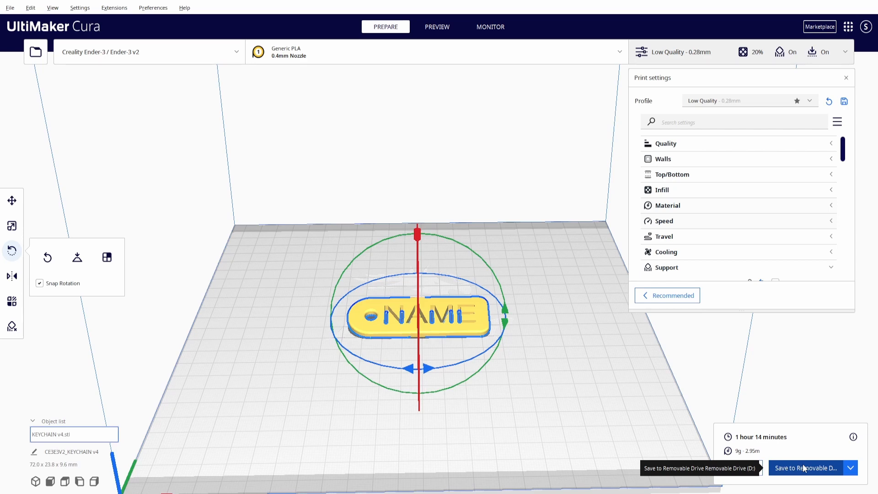
{"action": "left_click", "coordinate": [804, 468]}
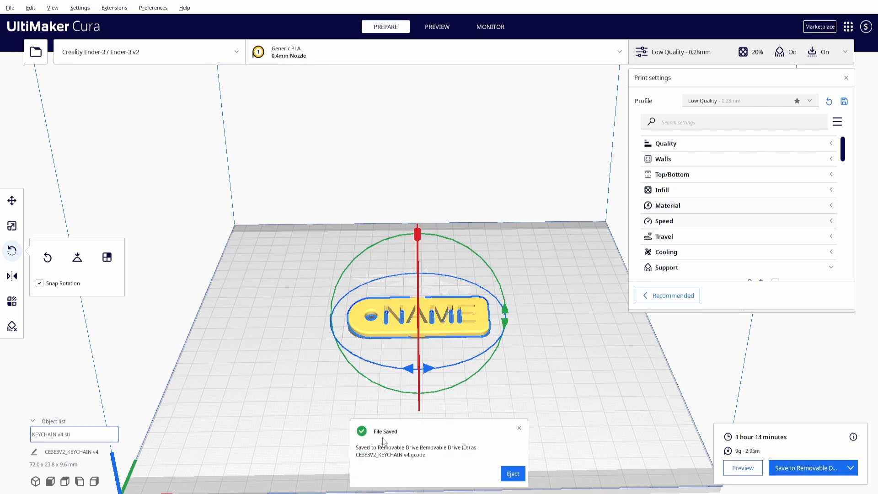
{"action": "left_click", "coordinate": [513, 473]}
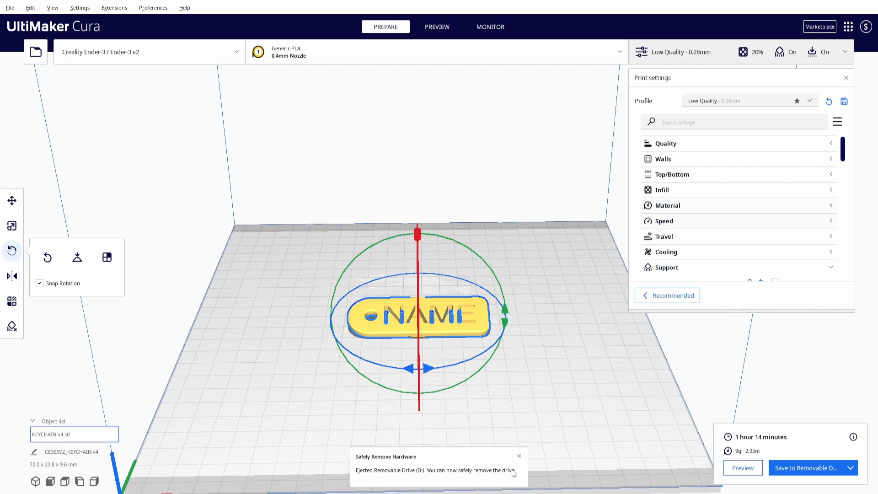